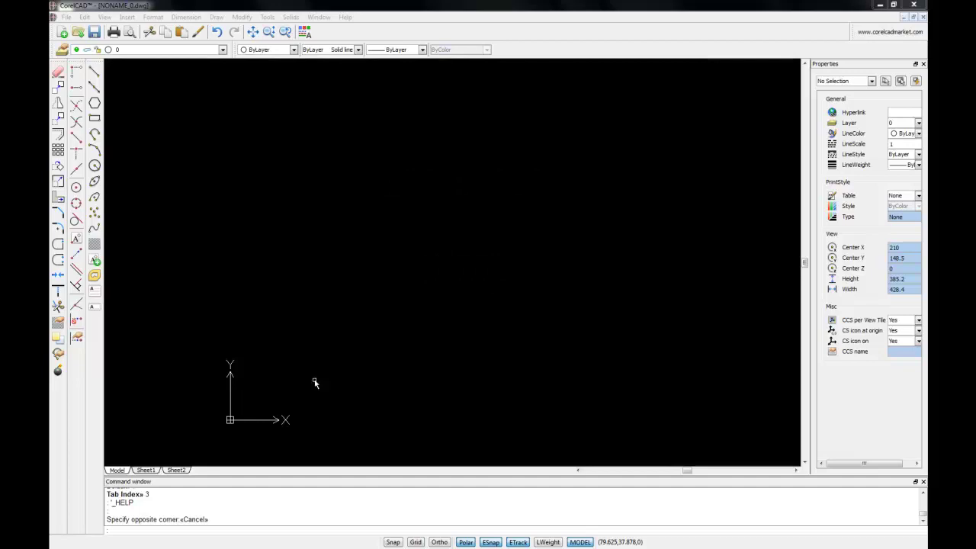
Step: Toggle snap mode with F9 and try several status-bar and dialog controls
left_click(315, 382)
key("F9")
left_click(403, 382)
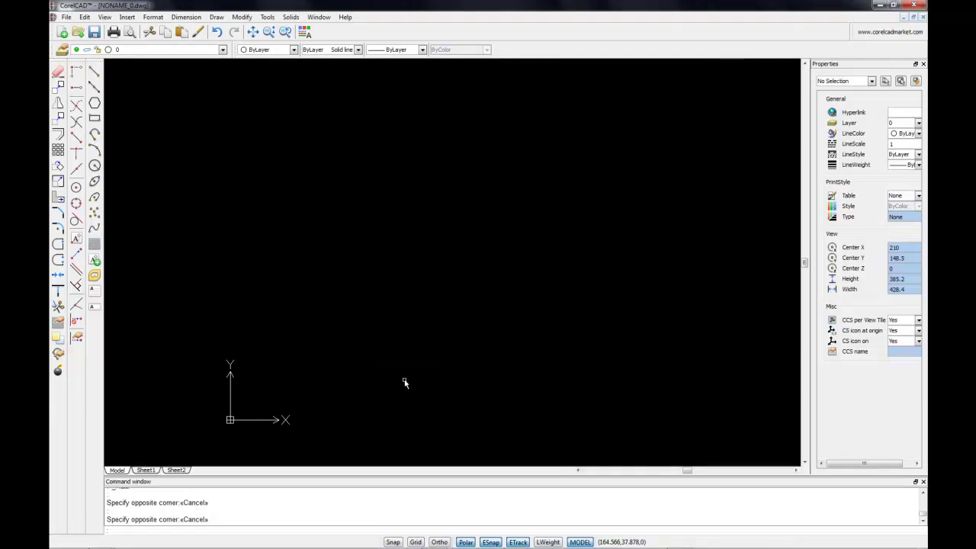
left_click(453, 345)
left_click(482, 365)
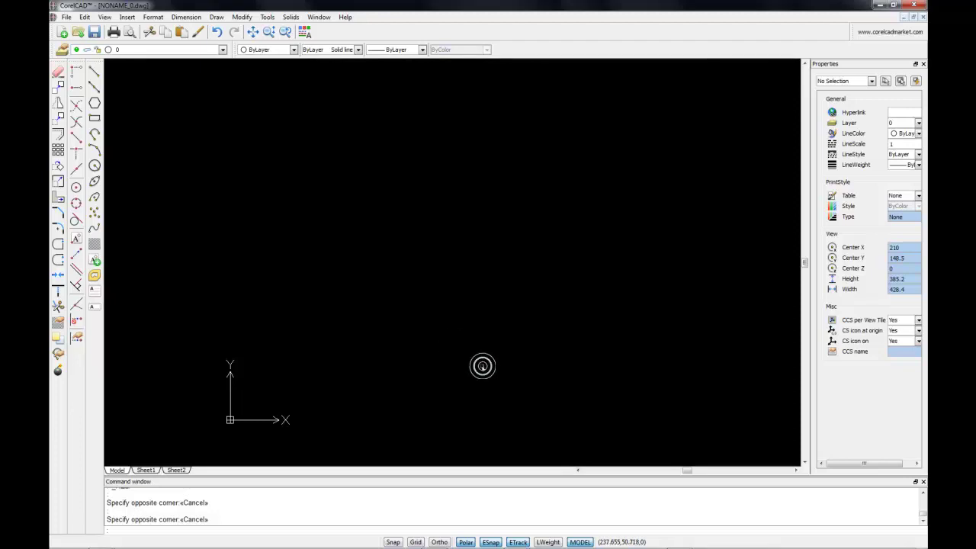
left_click(524, 343)
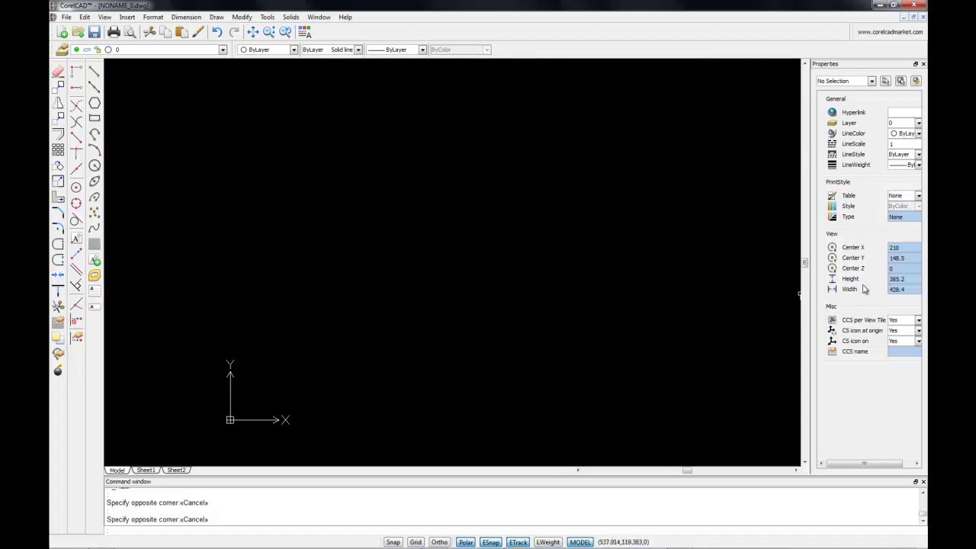
left_click(430, 318)
left_click(608, 206)
left_click(447, 132)
left_click(286, 197)
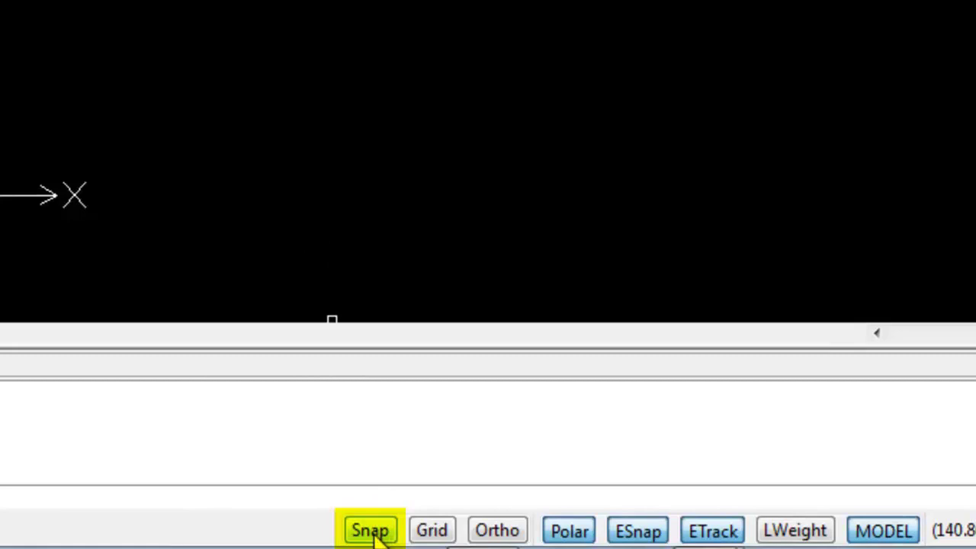
Step: Switch Snap on and open its settings, showing standard grid snap at spacing 10
left_click(375, 533)
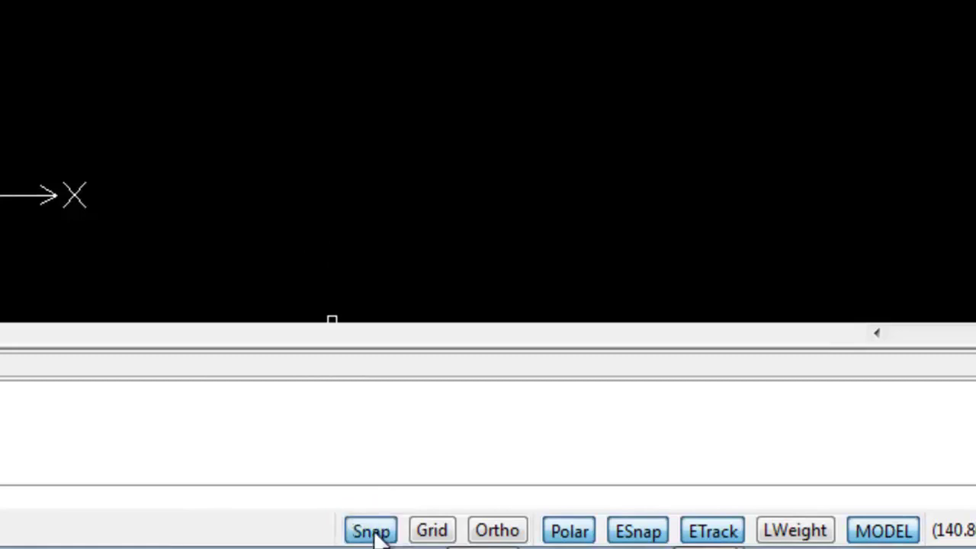
right_click(375, 534)
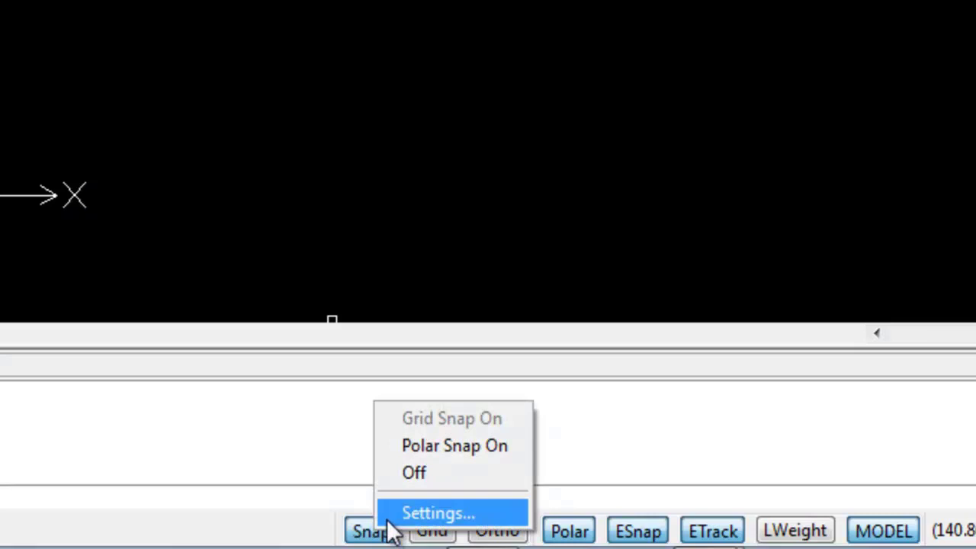
left_click(438, 513)
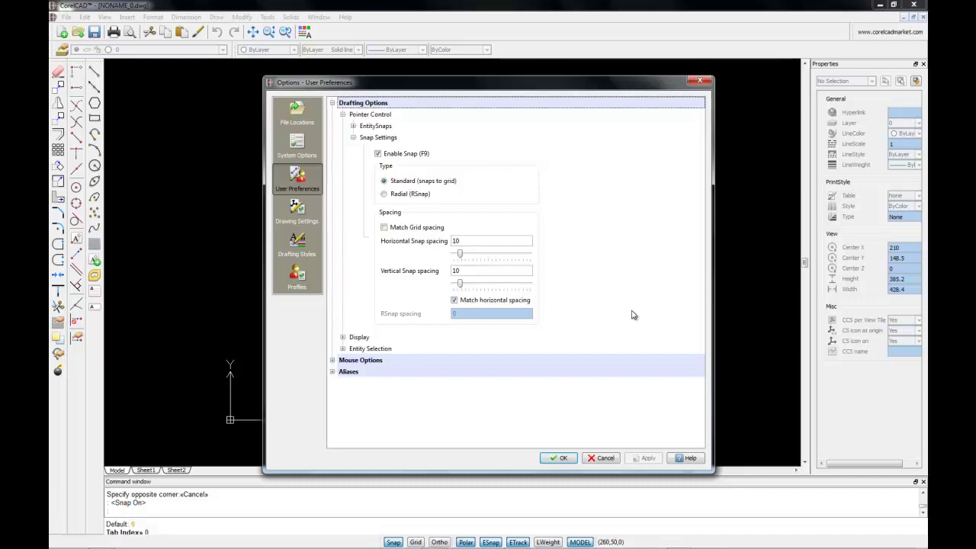
Step: Cancel the snap settings, show the dot grid, and open the grid settings
left_click(602, 458)
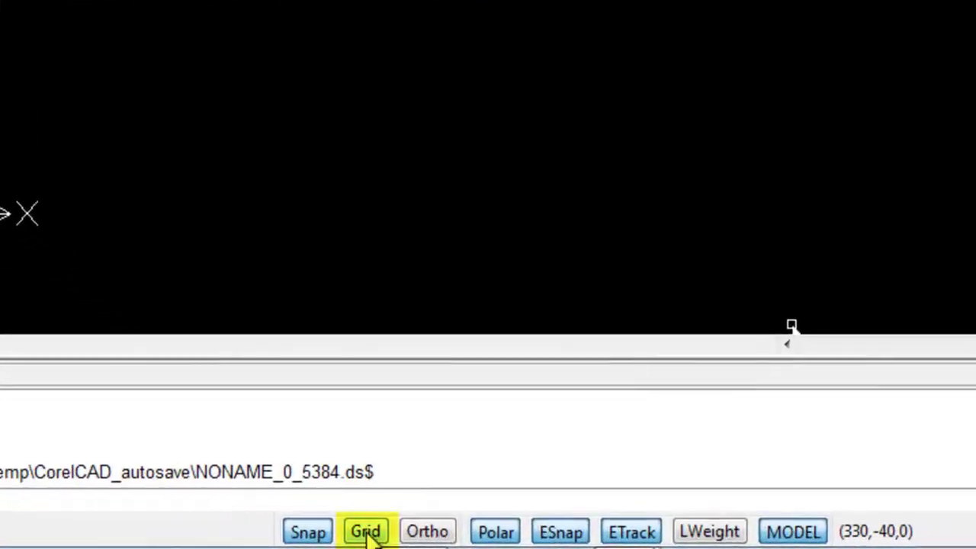
left_click(366, 532)
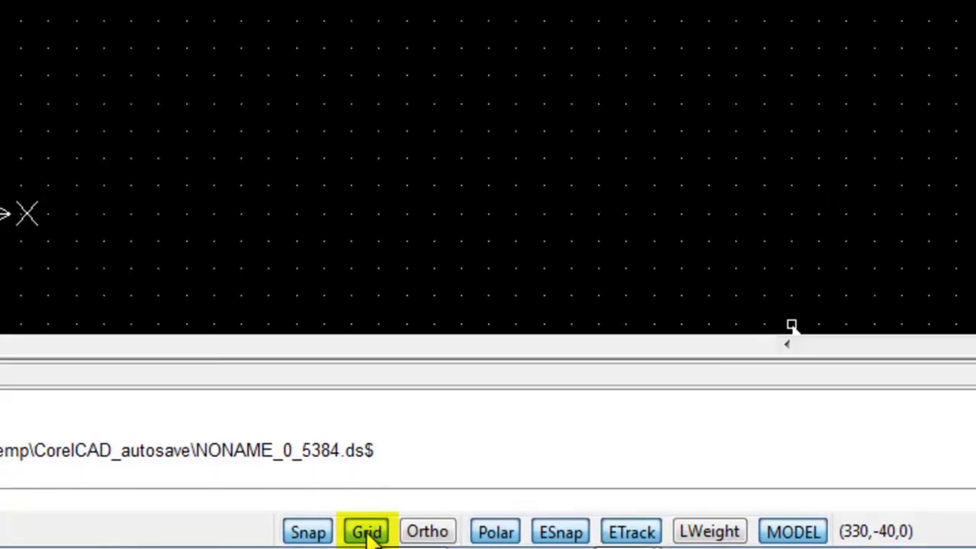
right_click(367, 534)
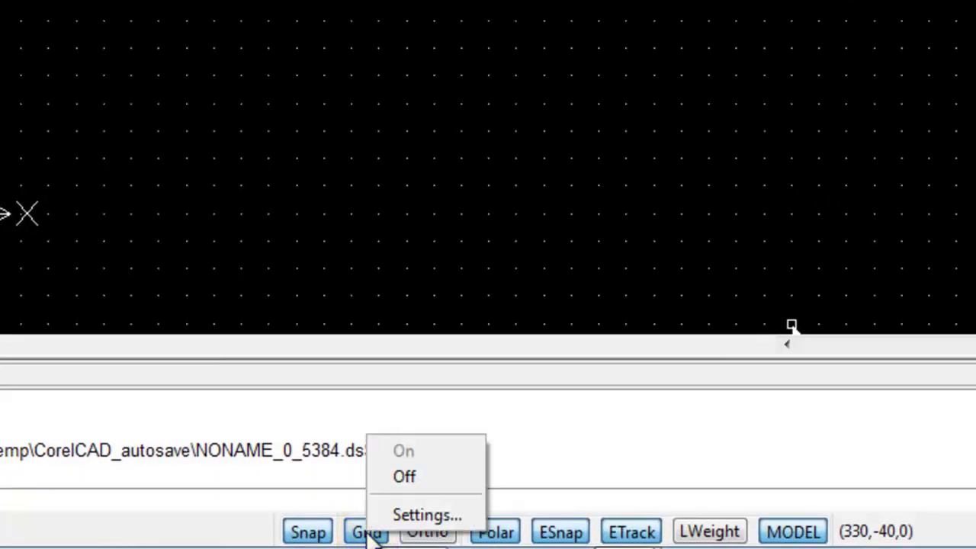
left_click(421, 516)
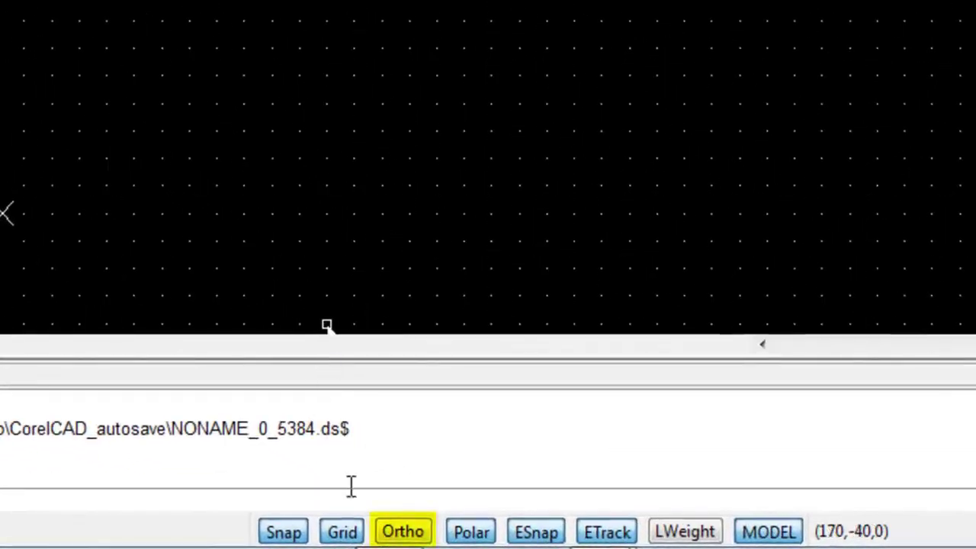
Step: Turn on Ortho from the status bar alongside Grid and Snap
left_click(402, 532)
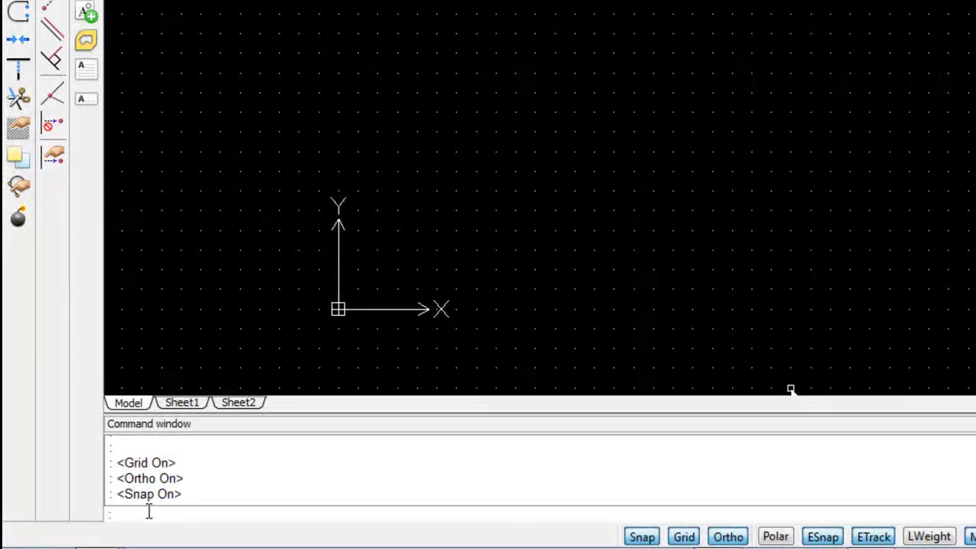
Step: Draw a horizontal ortho line from 0,0 to a point on its right
type("line")
key("Return")
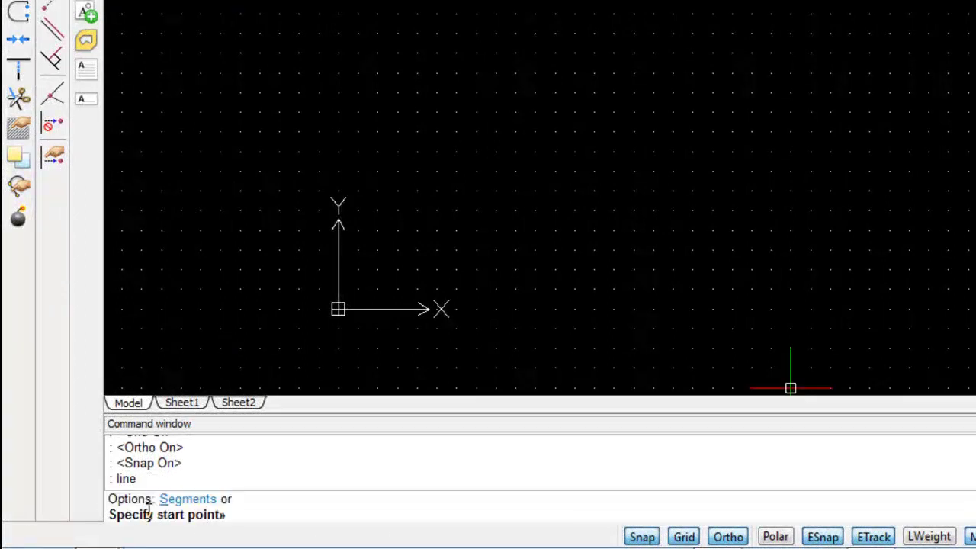
type("0,0")
key("Return")
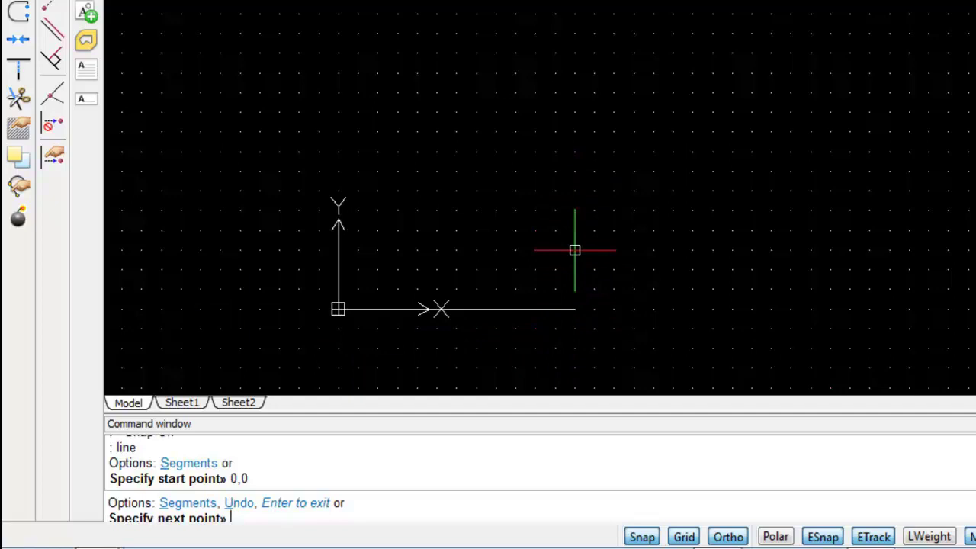
left_click(573, 173)
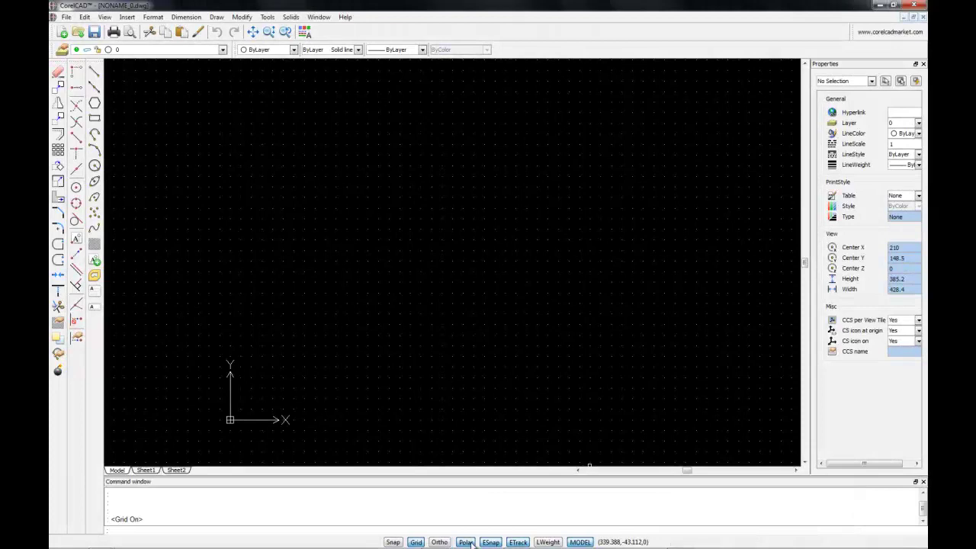
Step: Set the polar increment angle to 15 and add a specific guide angle of 55
right_click(473, 542)
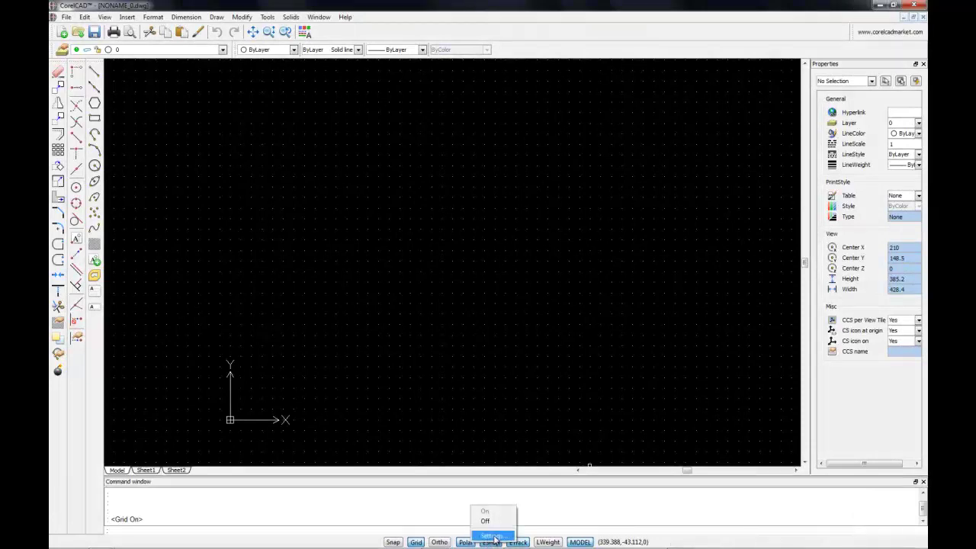
left_click(492, 537)
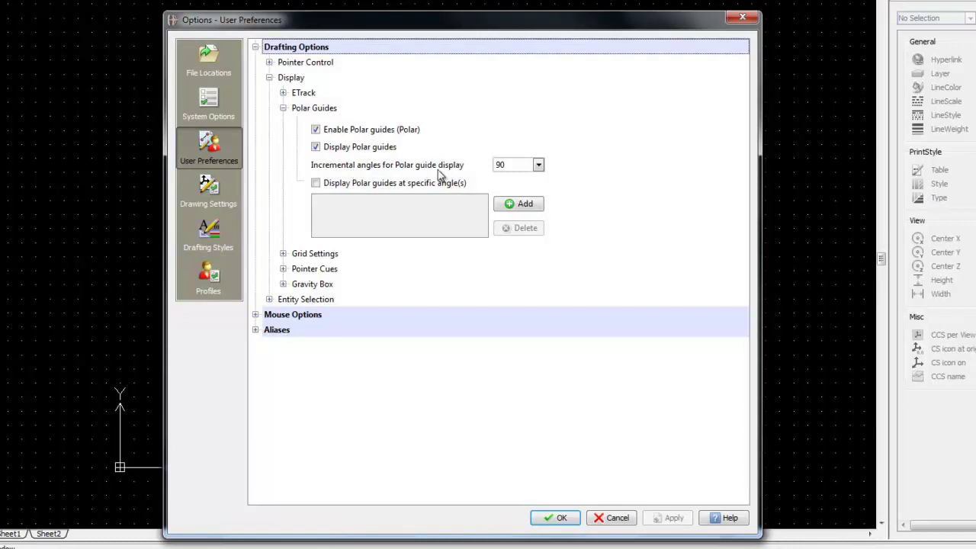
left_click(538, 166)
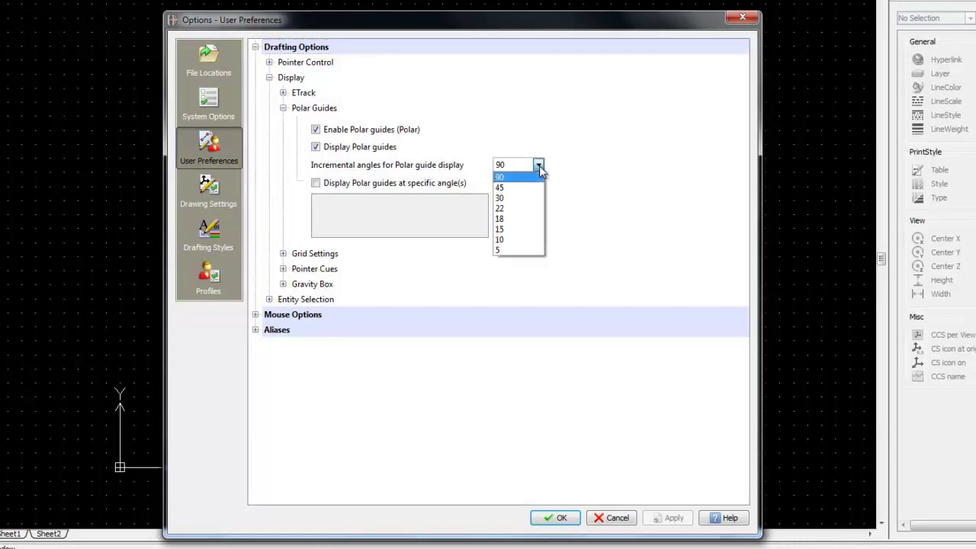
left_click(530, 229)
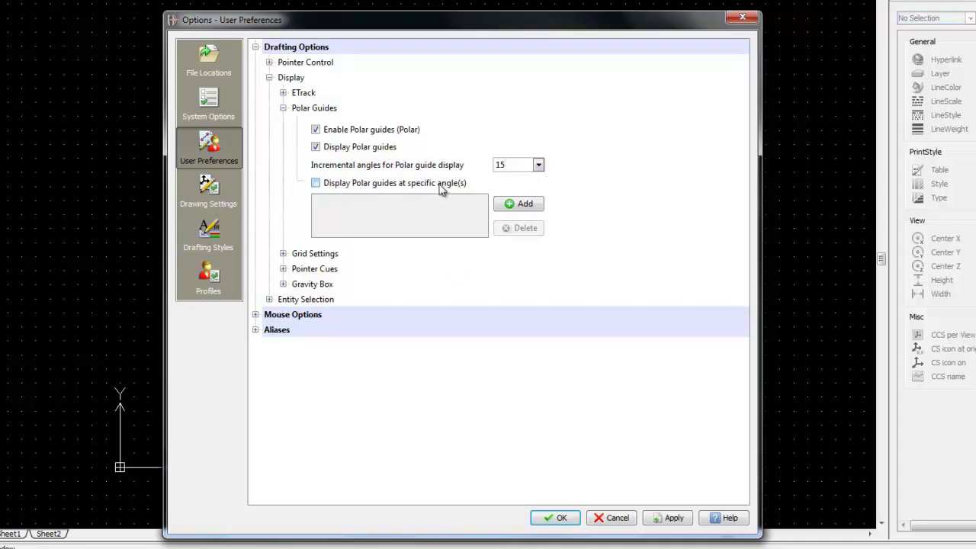
left_click(323, 188)
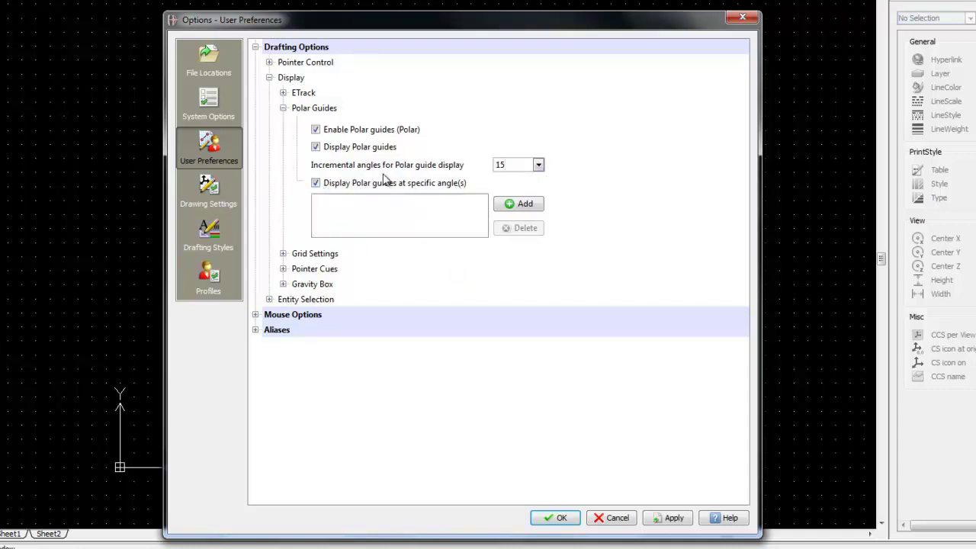
left_click(519, 206)
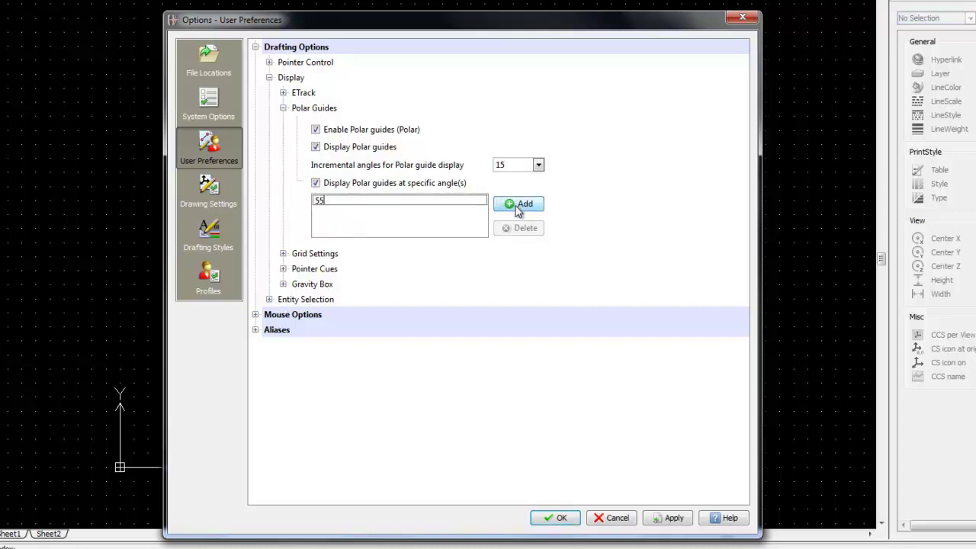
type("55")
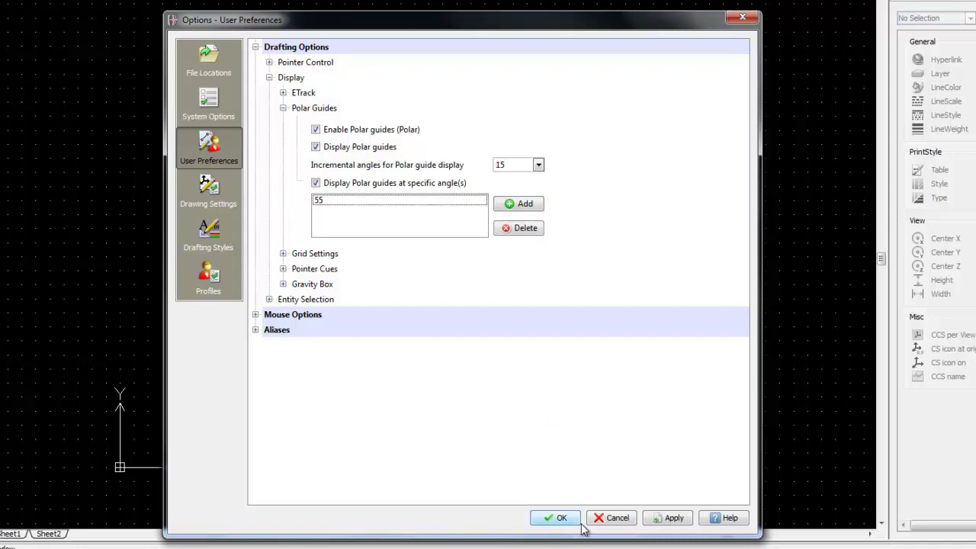
left_click(675, 519)
Step: Close the polar settings and start a LINE with its first point at 0,0
left_click(556, 518)
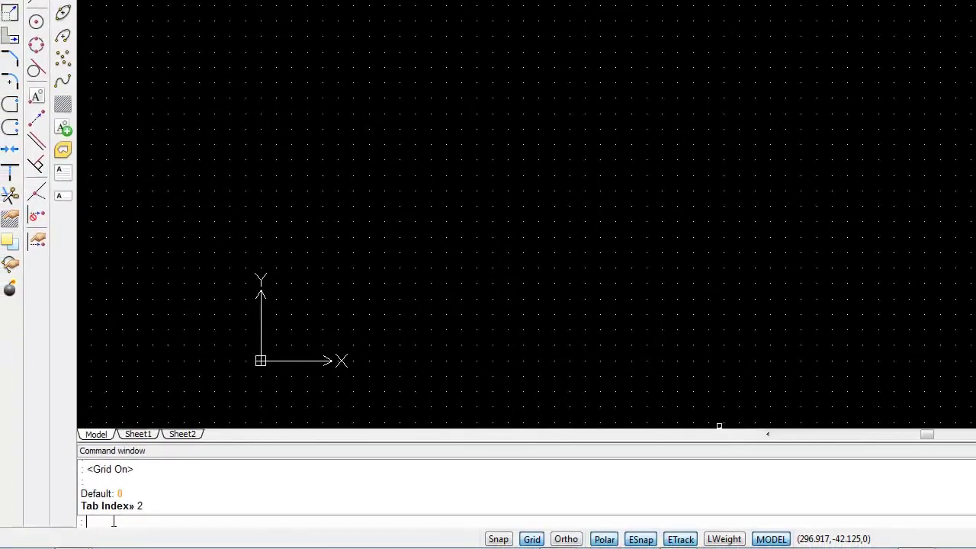
left_click(113, 521)
type("line")
key("Return")
type("0,0")
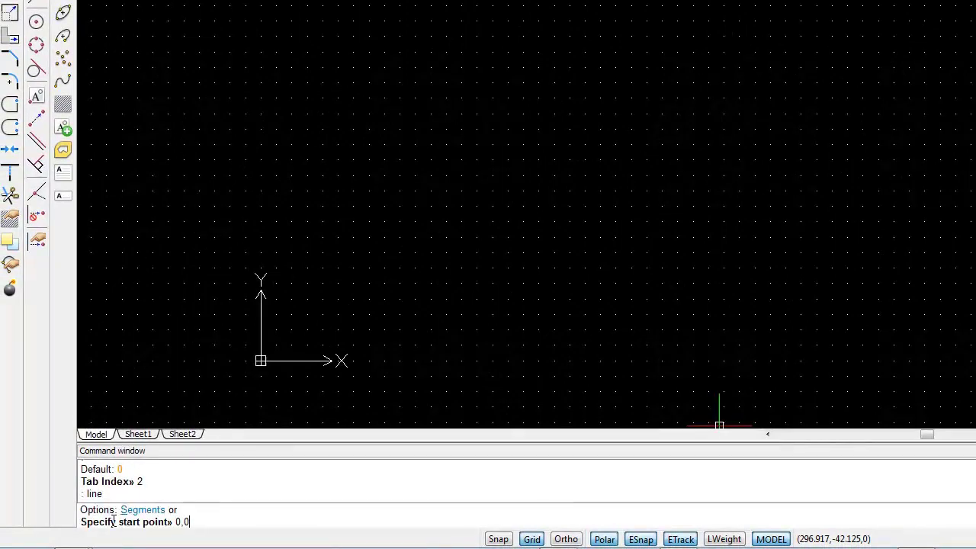
key("Return")
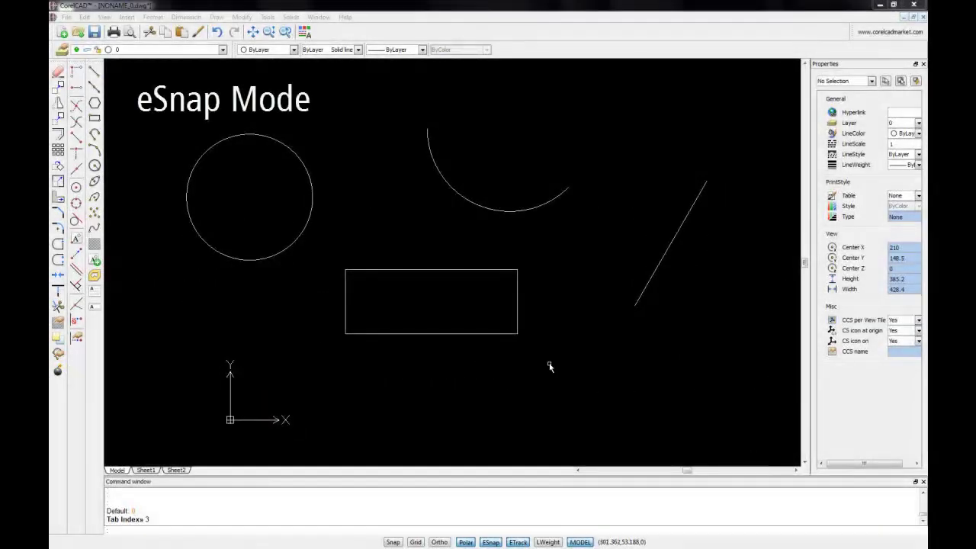
Step: Select the rectangle, arc and circle to display their blue grips
left_click(515, 334)
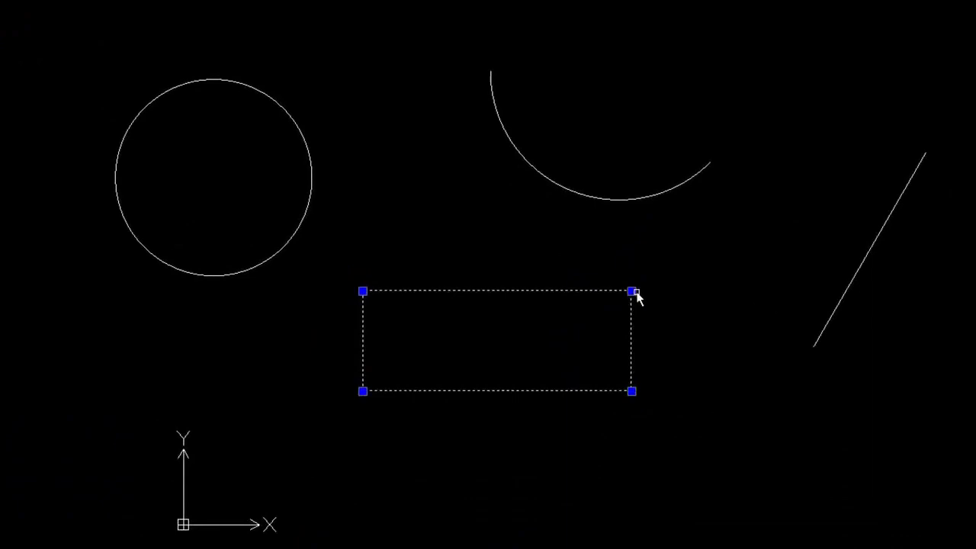
left_click(584, 195)
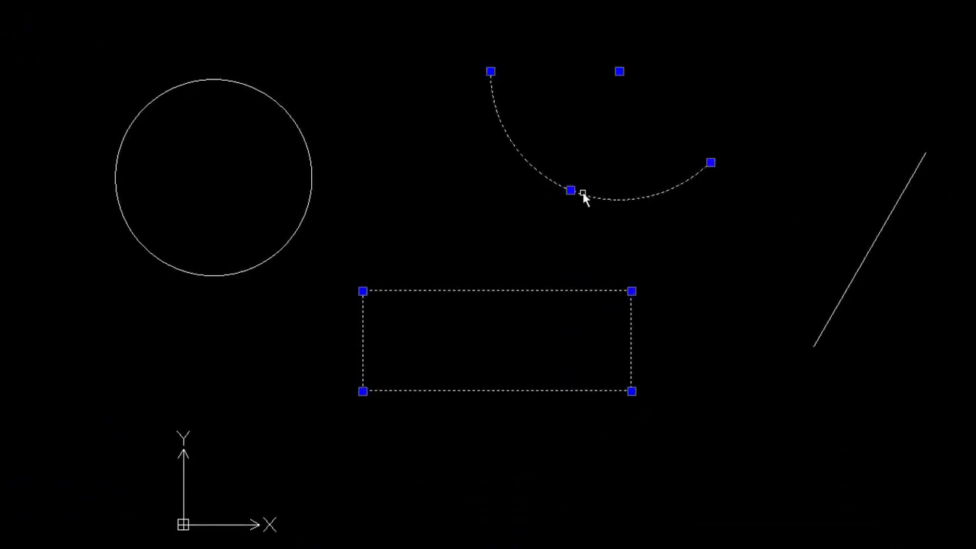
left_click(311, 172)
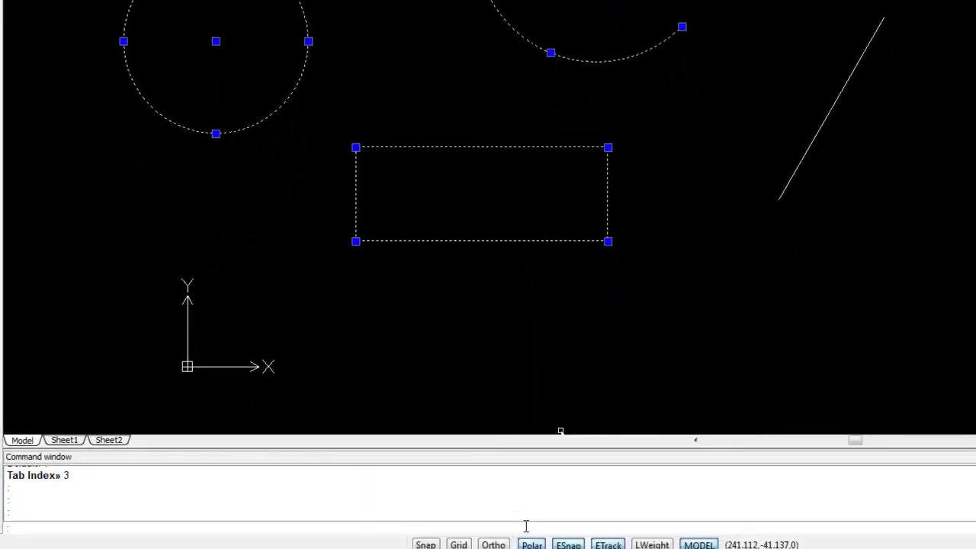
Step: Enable the Extension, Visual Intersection, Parallel and Nearest entity snaps and apply them
right_click(591, 538)
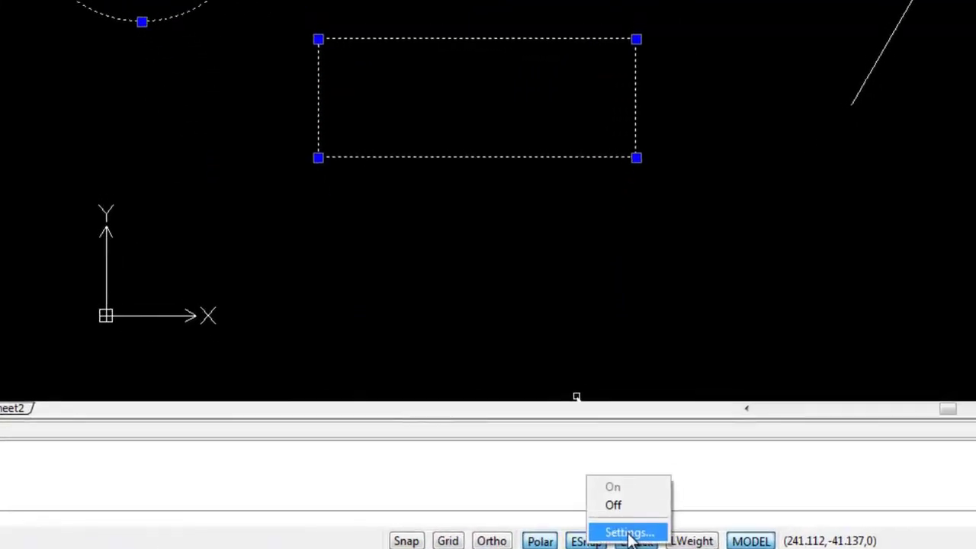
left_click(629, 532)
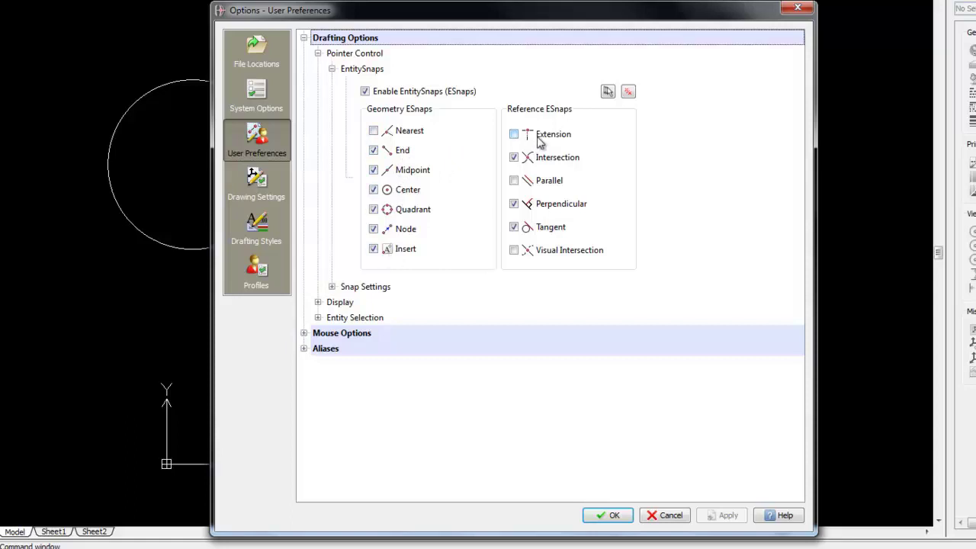
left_click(513, 135)
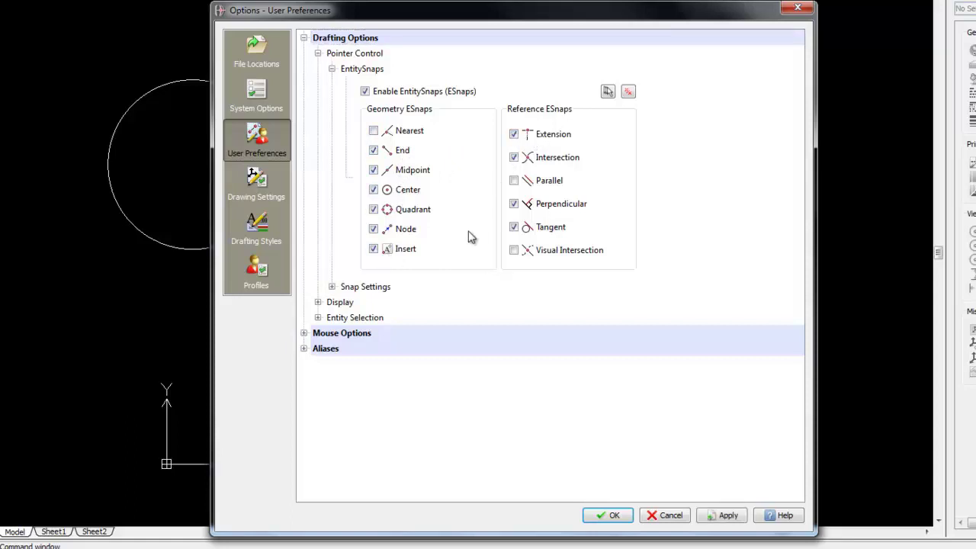
left_click(513, 251)
left_click(513, 181)
left_click(374, 131)
left_click(727, 517)
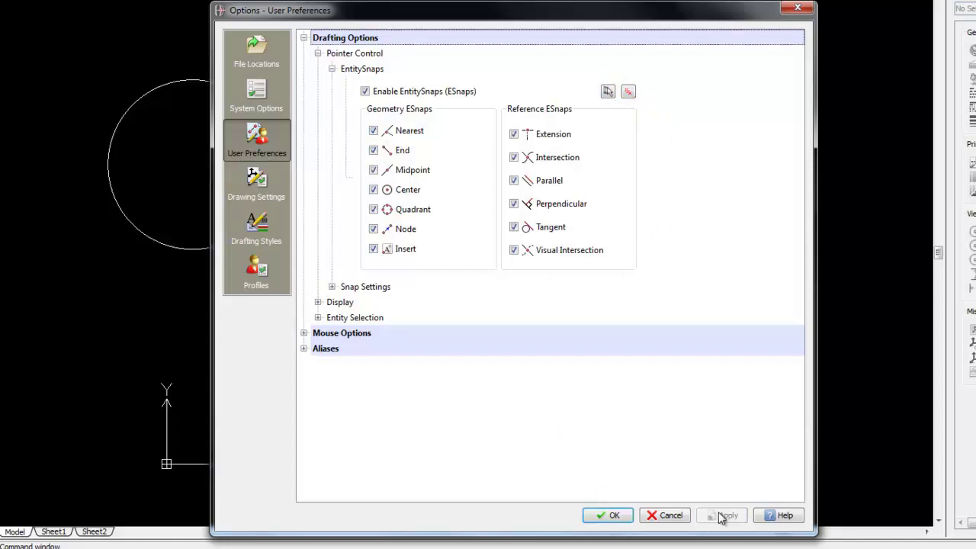
left_click(611, 516)
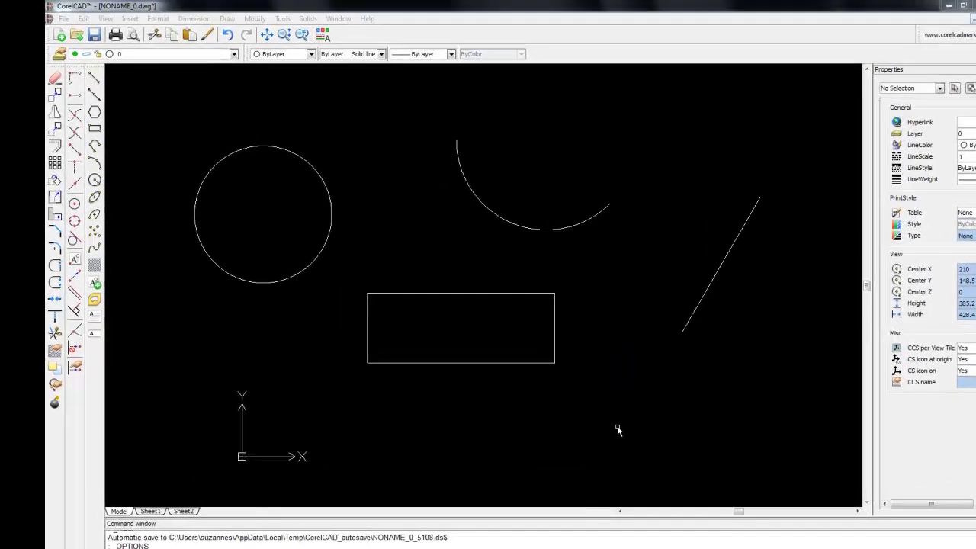
Step: Enlarge the ESnap pointer cue slightly in Drafting Options, keeping its colour Yellow
left_click(267, 17)
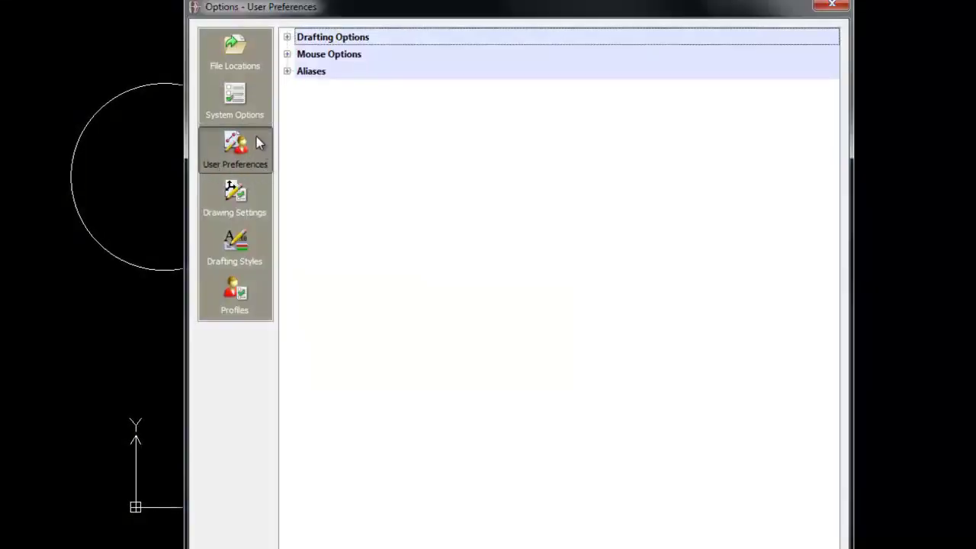
left_click(287, 37)
left_click(303, 71)
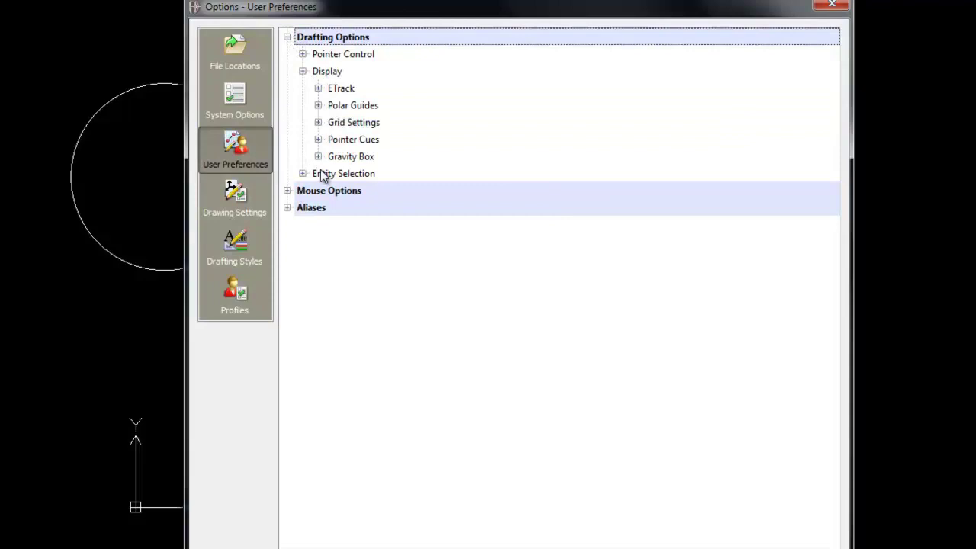
left_click(318, 139)
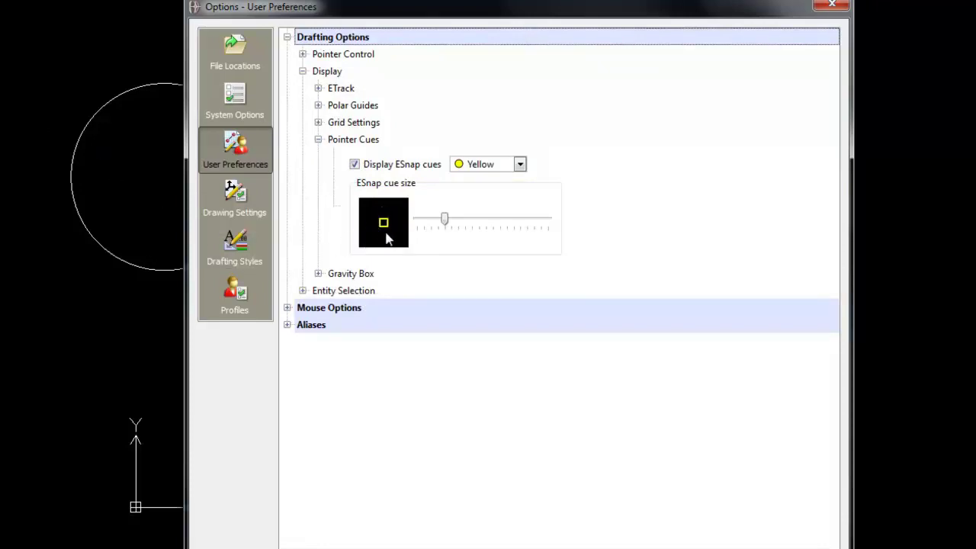
left_click(519, 165)
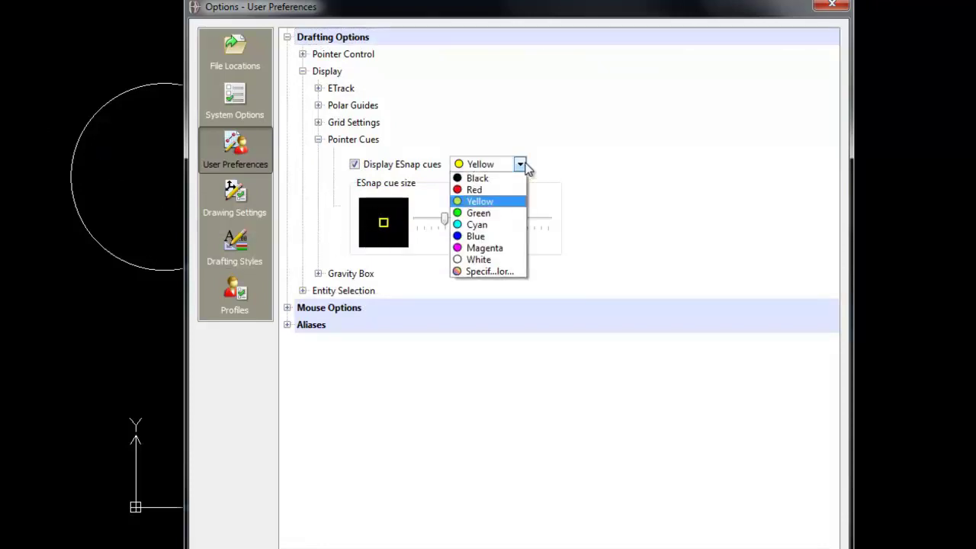
left_click(525, 167)
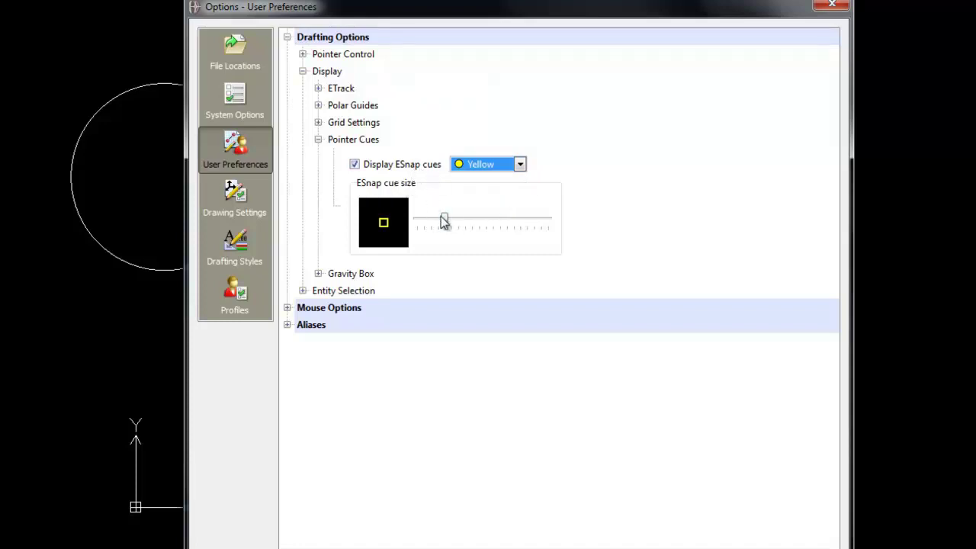
mouse_move(447, 220)
left_mouse_down()
mouse_move(466, 222)
mouse_move(458, 221)
left_mouse_up()
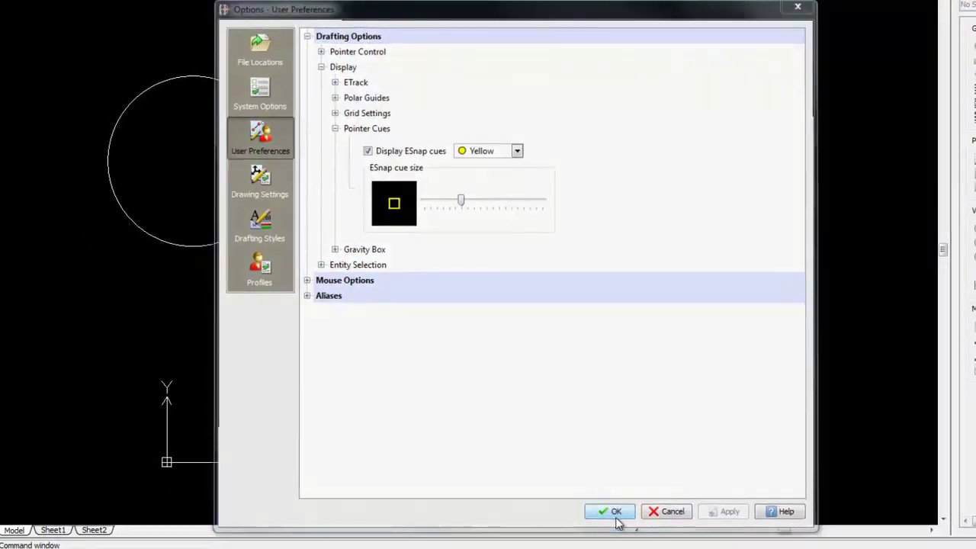
left_click(616, 519)
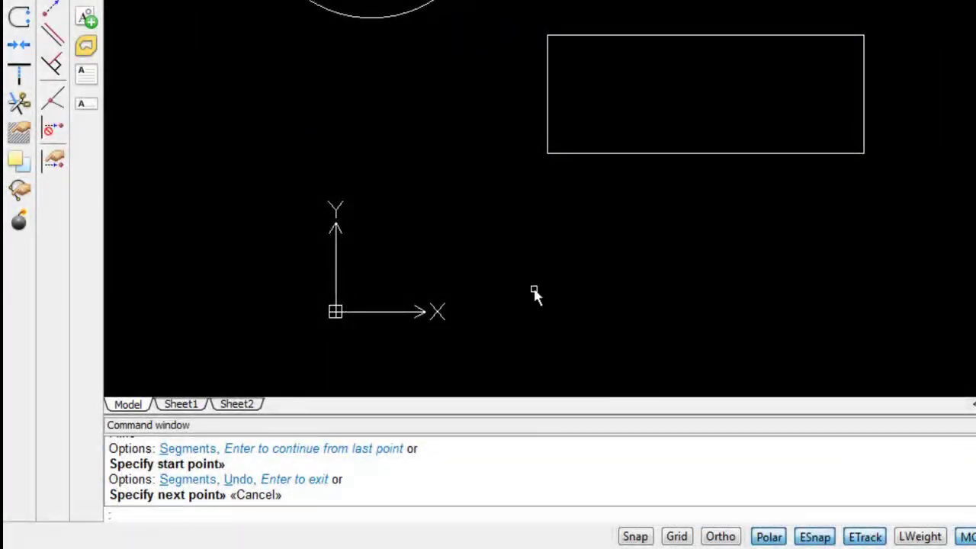
left_click(170, 516)
type("line")
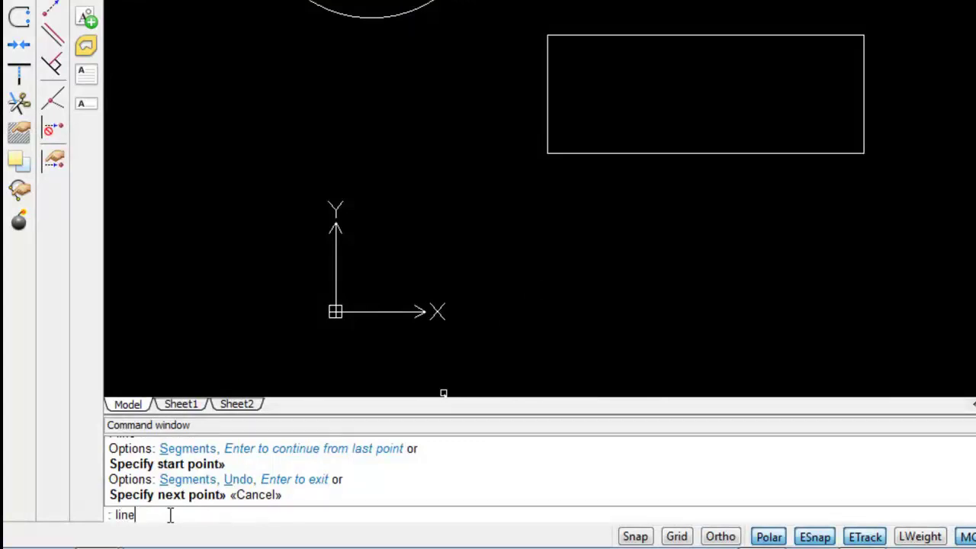
key("Return")
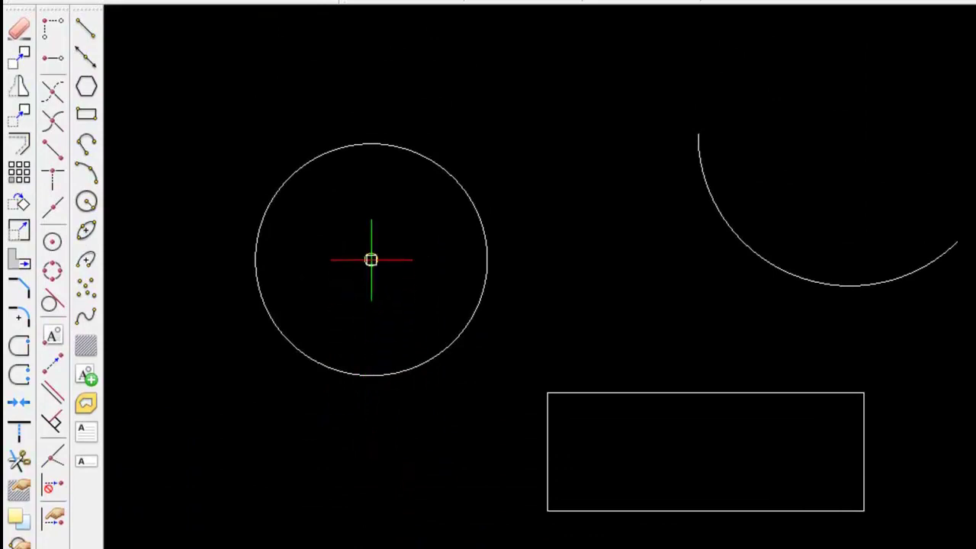
mouse_move(371, 260)
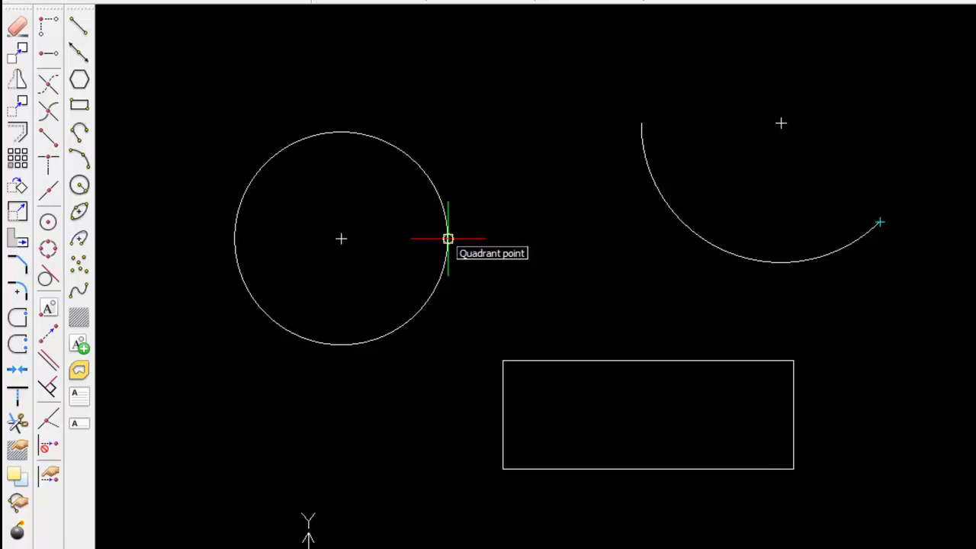
left_click(447, 239)
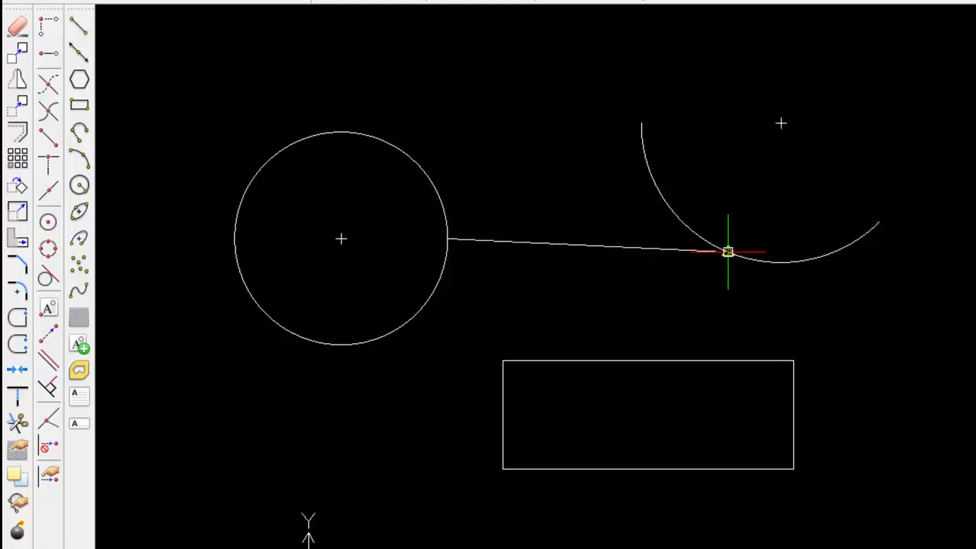
key("Escape")
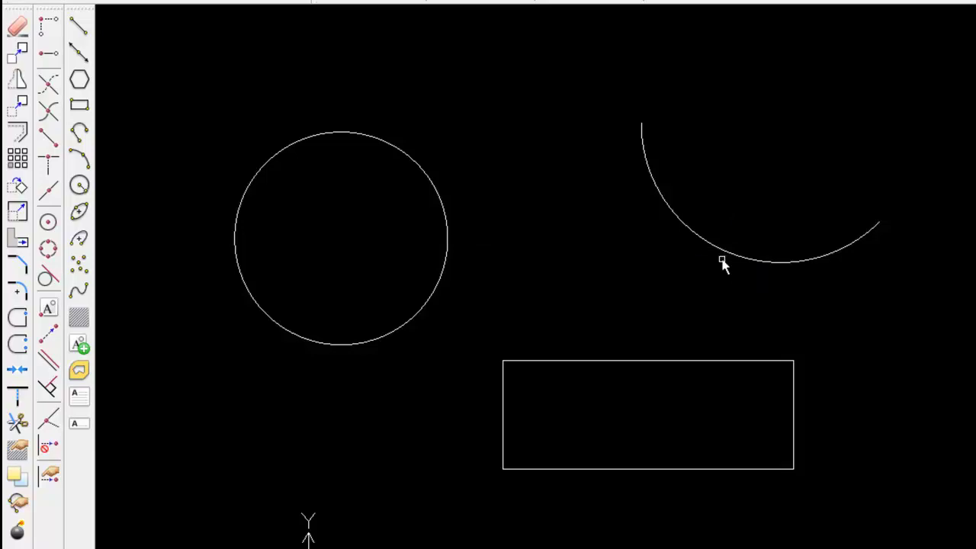